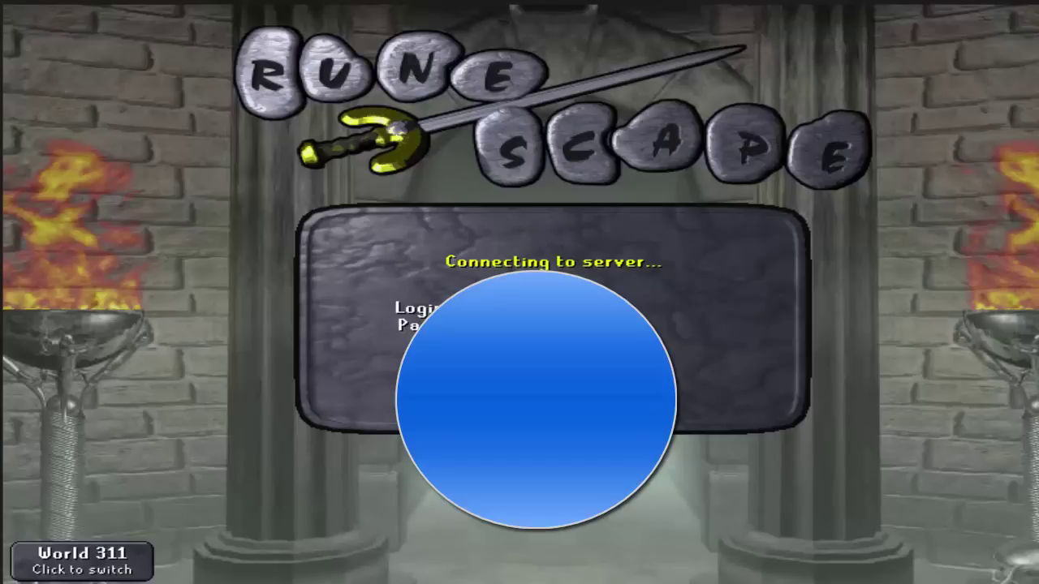
# Switch from the RuneScape client to the web browser and search Google for proXPN.
pyautogui.moveTo(937, 563)
pyautogui.click(972, 493)
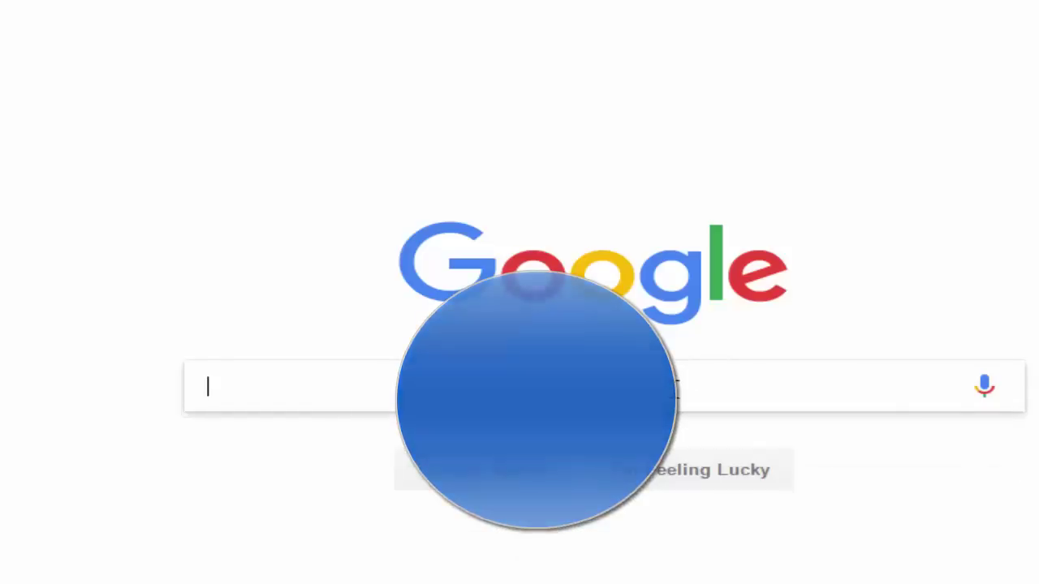
pyautogui.write('bandicam')
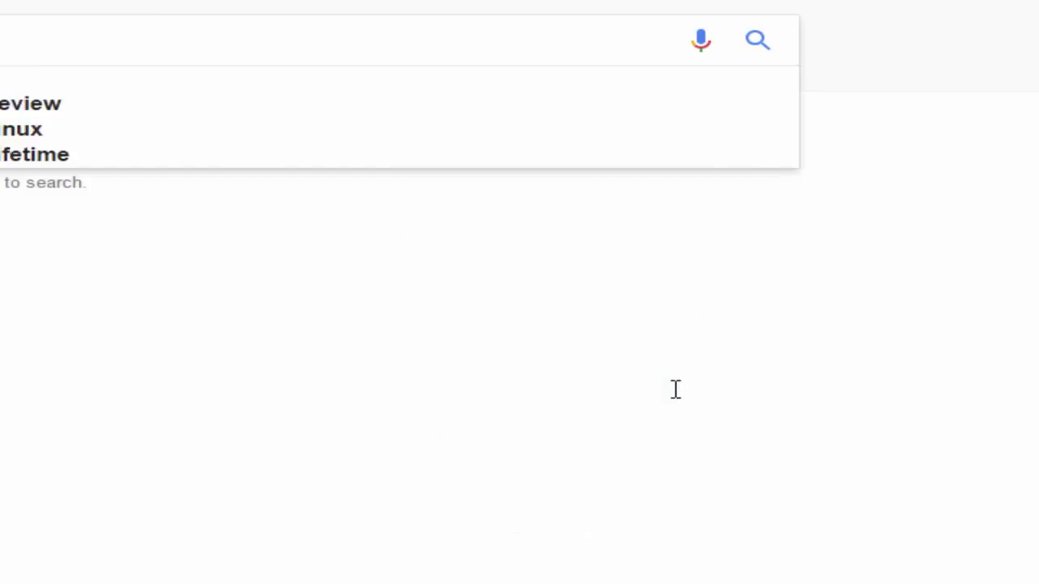
pyautogui.press('Return')
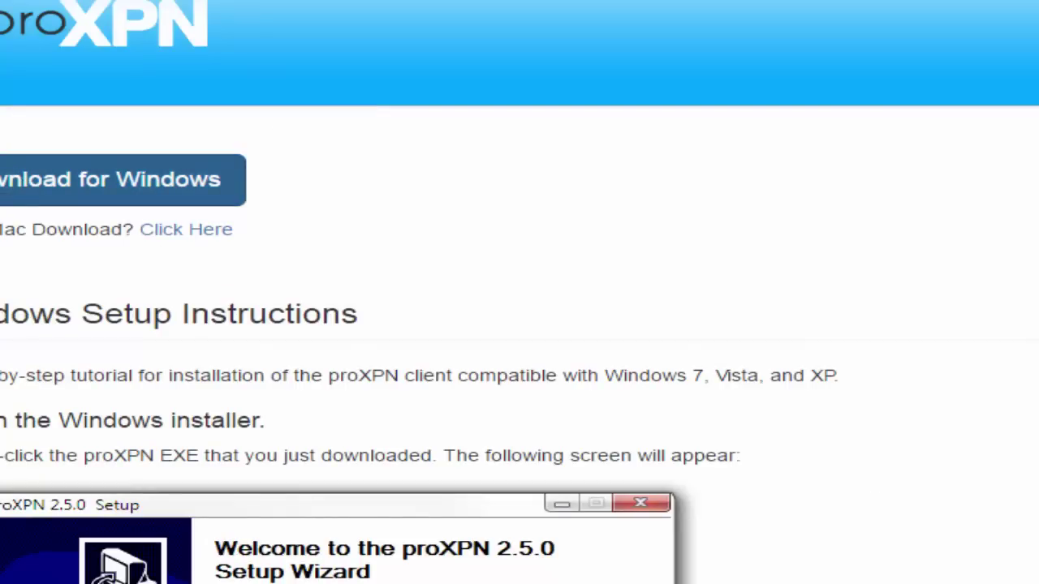
# Set the downloading proXPN Windows installer to open when done.
pyautogui.click(243, 576)
pyautogui.click(236, 491)
pyautogui.click(187, 580)
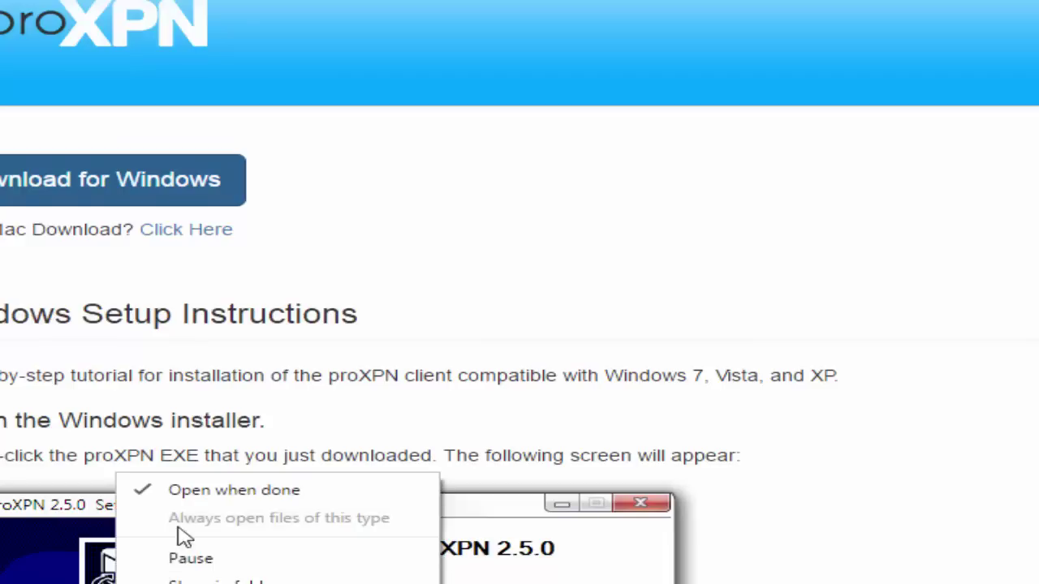
pyautogui.click(418, 366)
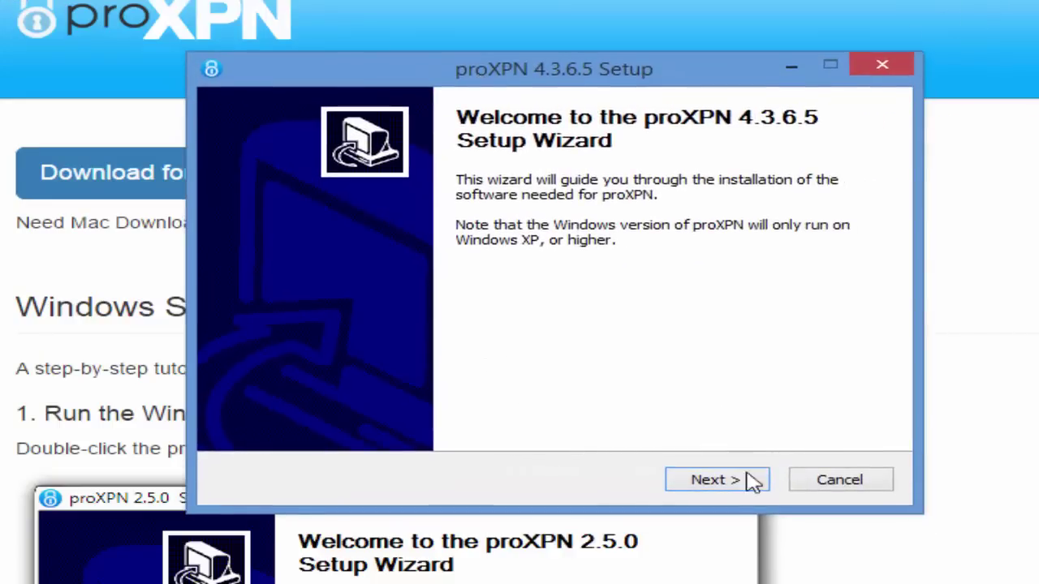
# Install proXPN 4.3.6.5 through the setup wizard and finish with Start proXPN enabled.
pyautogui.click(747, 481)
pyautogui.click(740, 485)
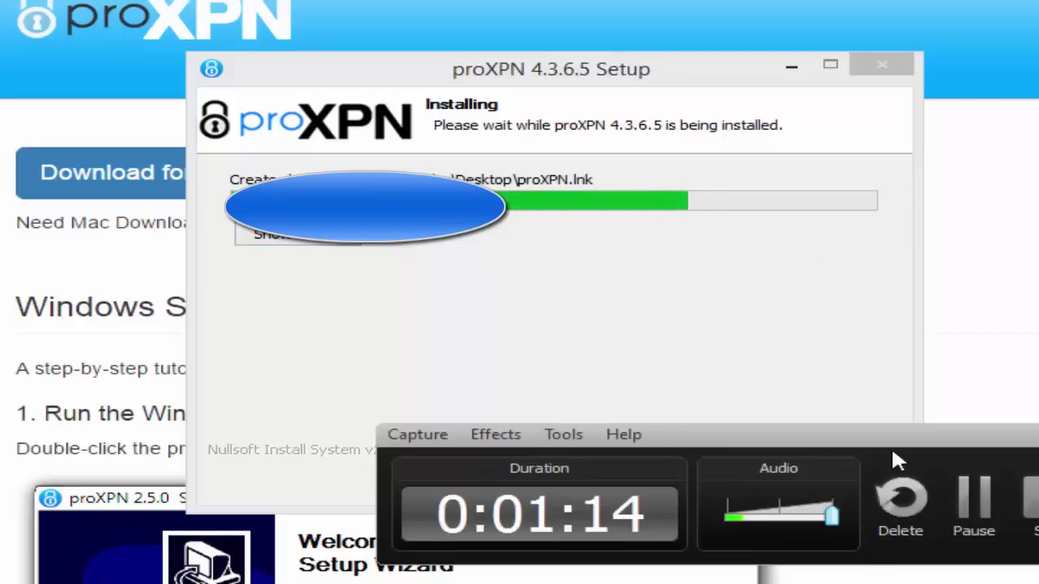
pyautogui.moveTo(888, 447); pyautogui.dragTo(844, 545)
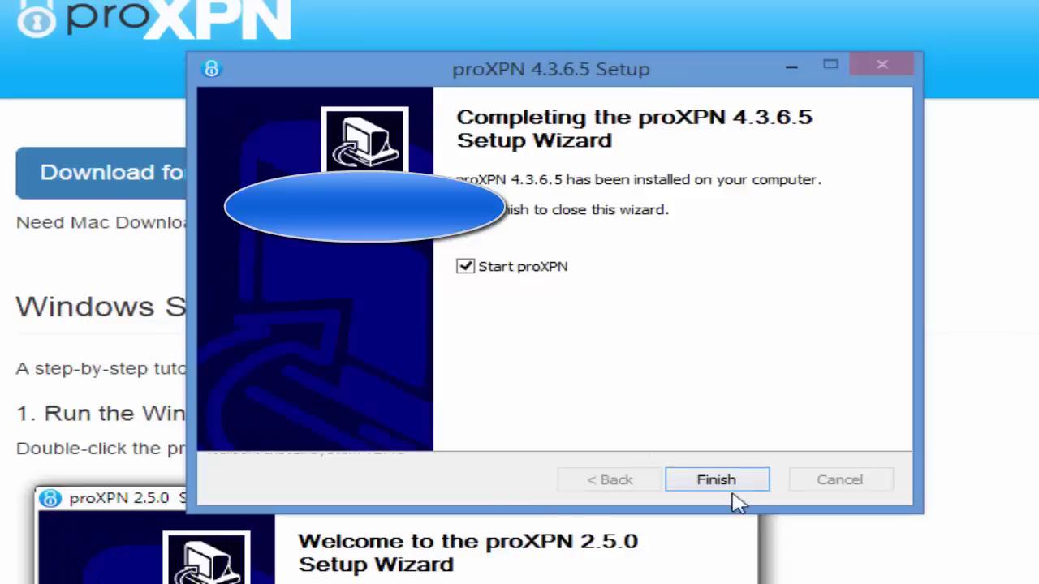
pyautogui.click(716, 480)
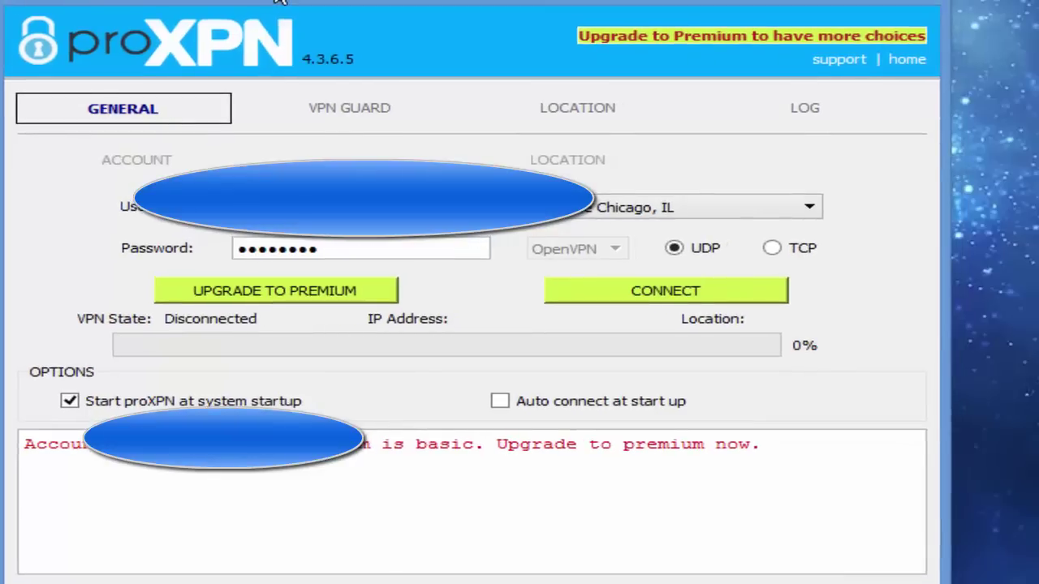
# Choose Free Chicago, IL as the VPN location in proXPN.
pyautogui.click(609, 217)
pyautogui.click(609, 217)
pyautogui.click(609, 216)
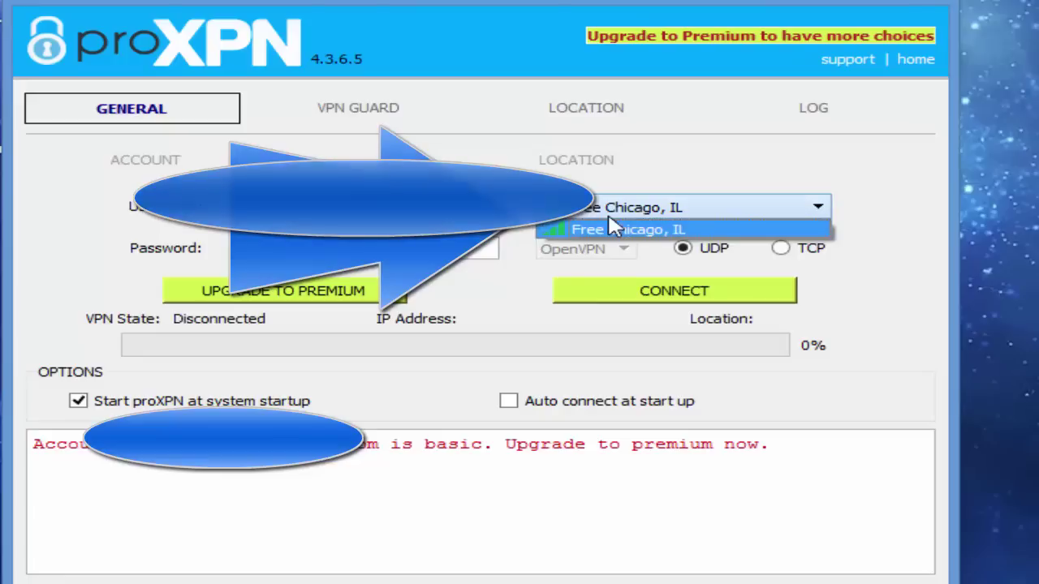
pyautogui.click(608, 218)
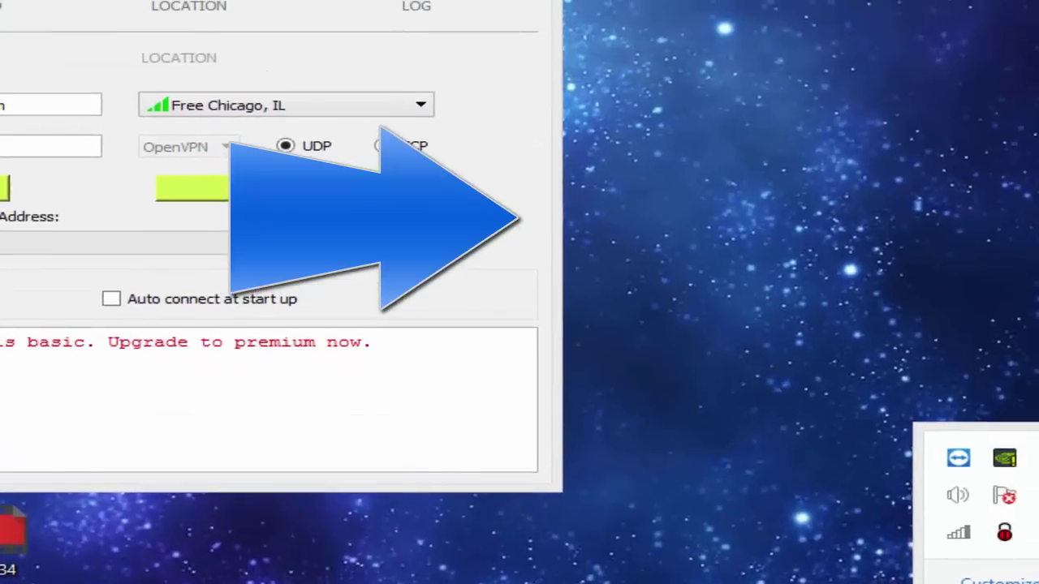
# Connect proXPN to the Free Chicago, IL server while the RuneScape login screen is open.
pyautogui.rightClick(1005, 534)
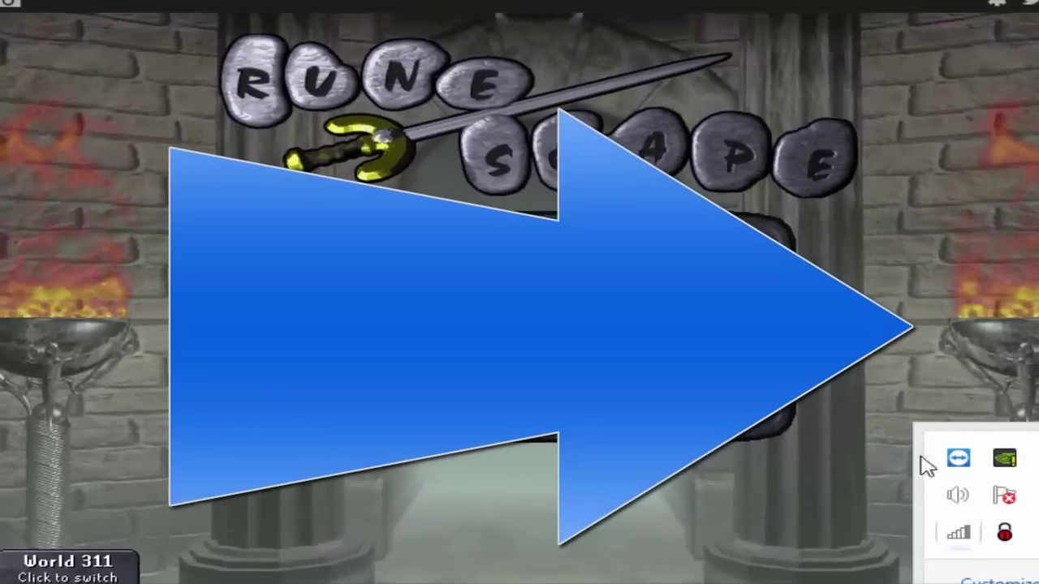
pyautogui.rightClick(1007, 535)
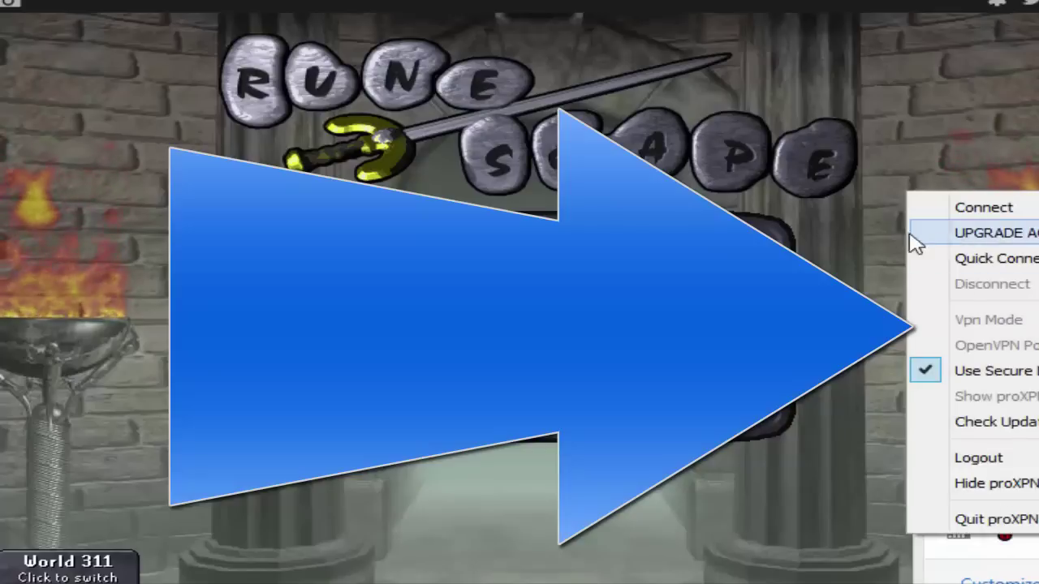
pyautogui.click(921, 460)
pyautogui.rightClick(1005, 533)
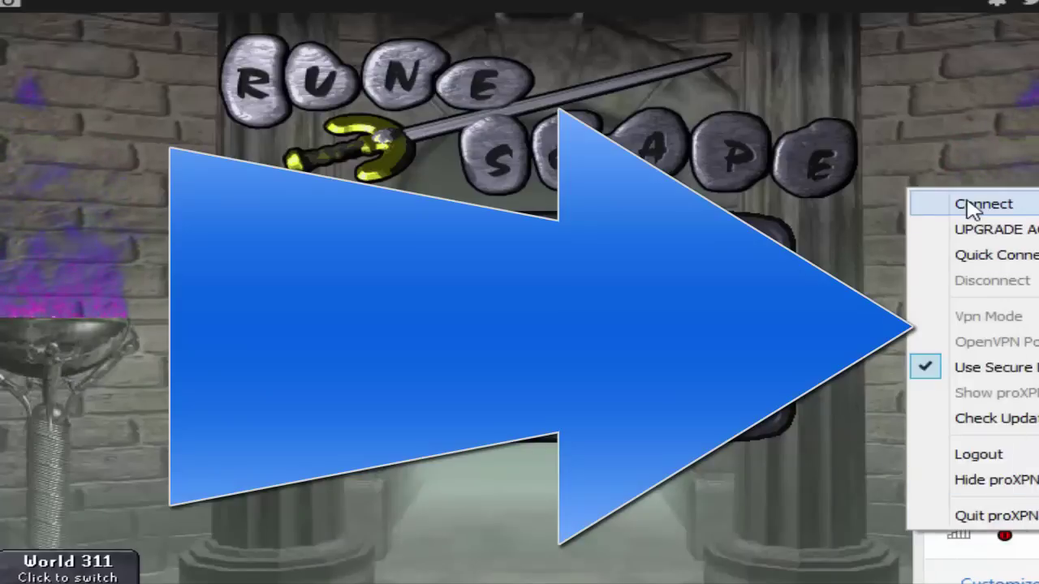
pyautogui.moveTo(972, 207)
pyautogui.click(856, 208)
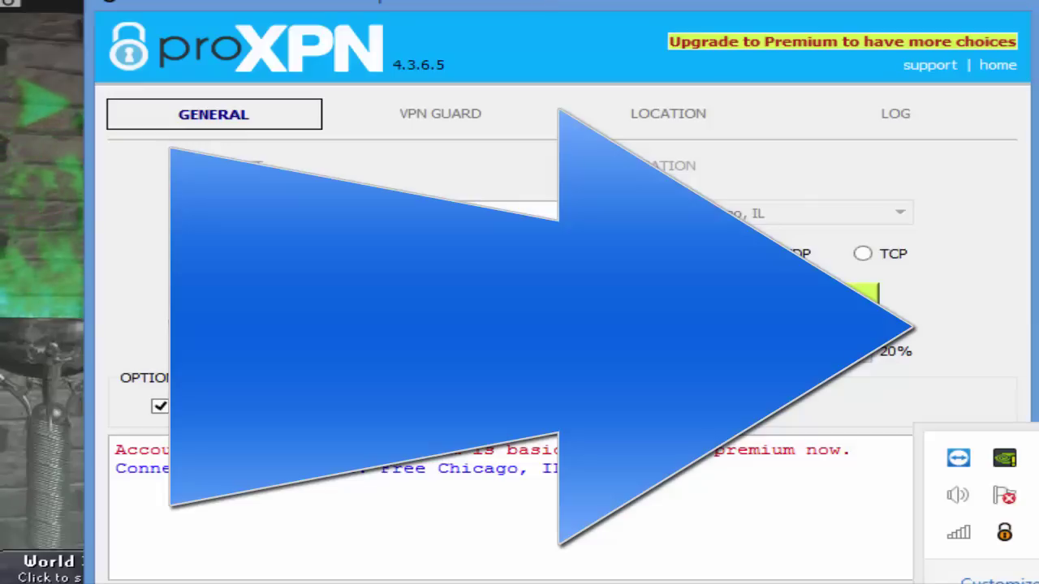
pyautogui.moveTo(491, 4); pyautogui.dragTo(463, 1)
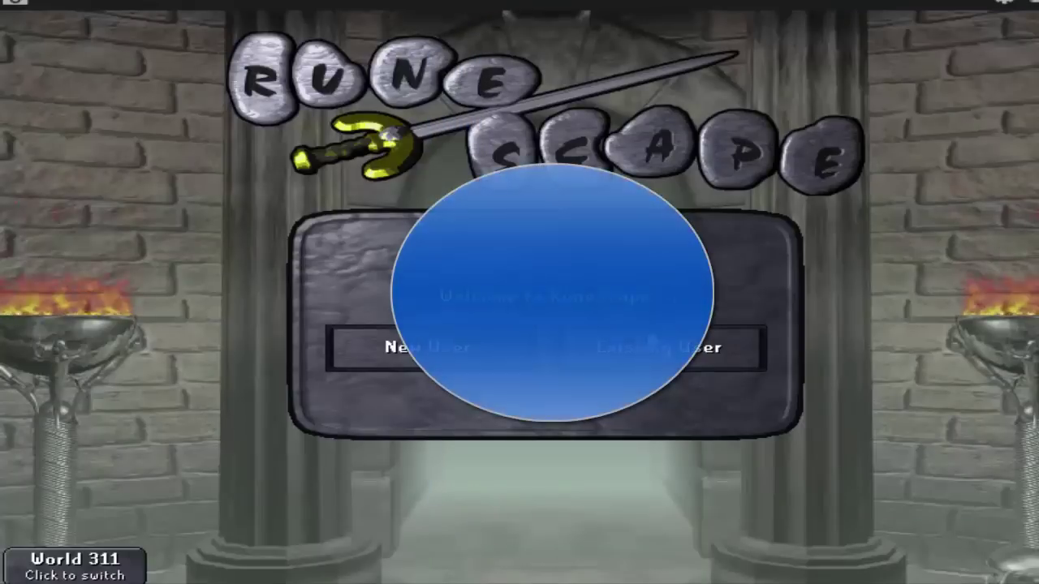
# Log in to RuneScape as an existing user.
pyautogui.click(652, 341)
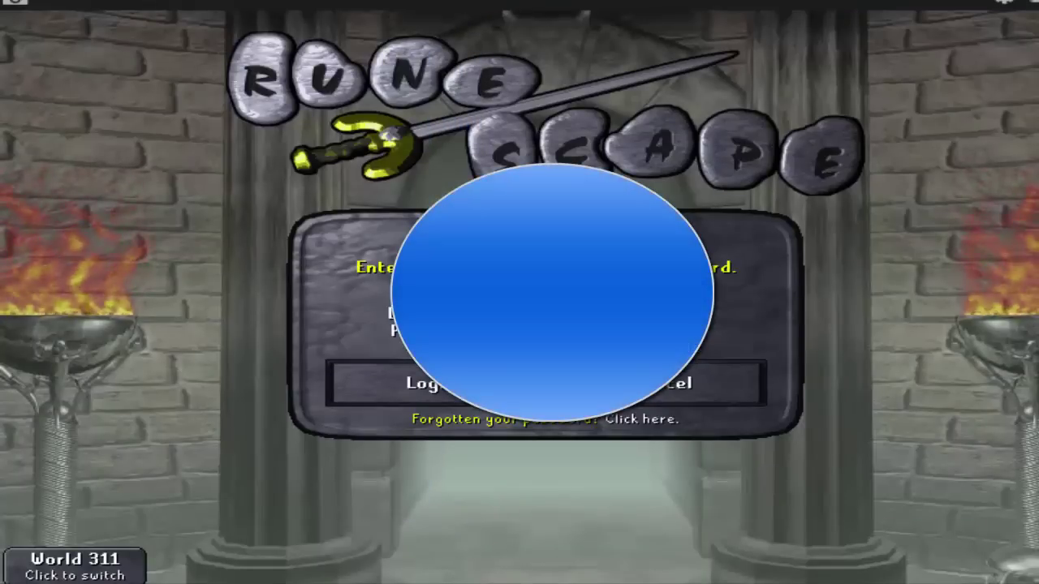
pyautogui.press('Return')
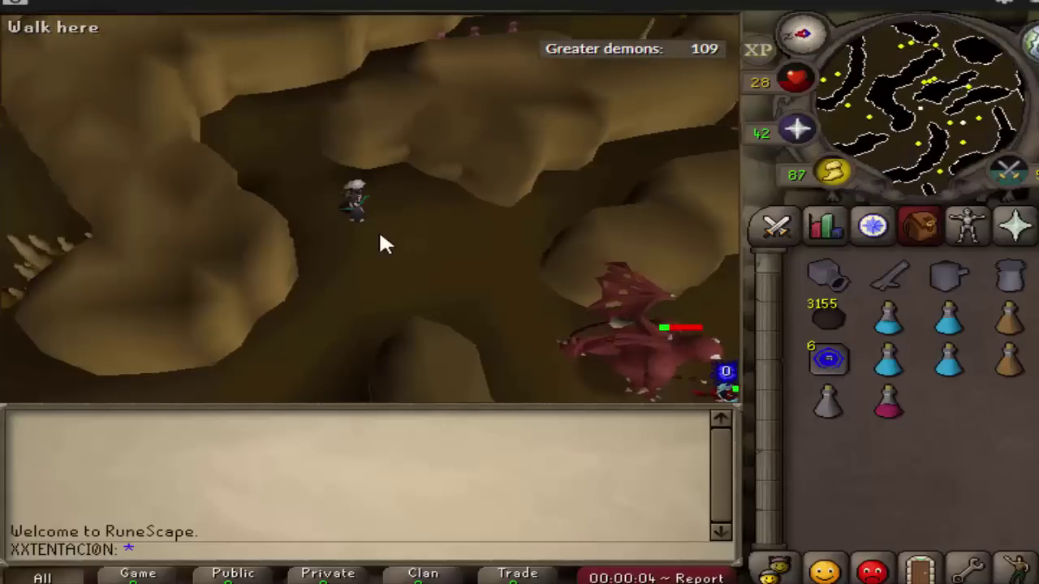
# Walk the character back and forth through the cave passages near the greater demons.
pyautogui.click(406, 227)
pyautogui.click(422, 212)
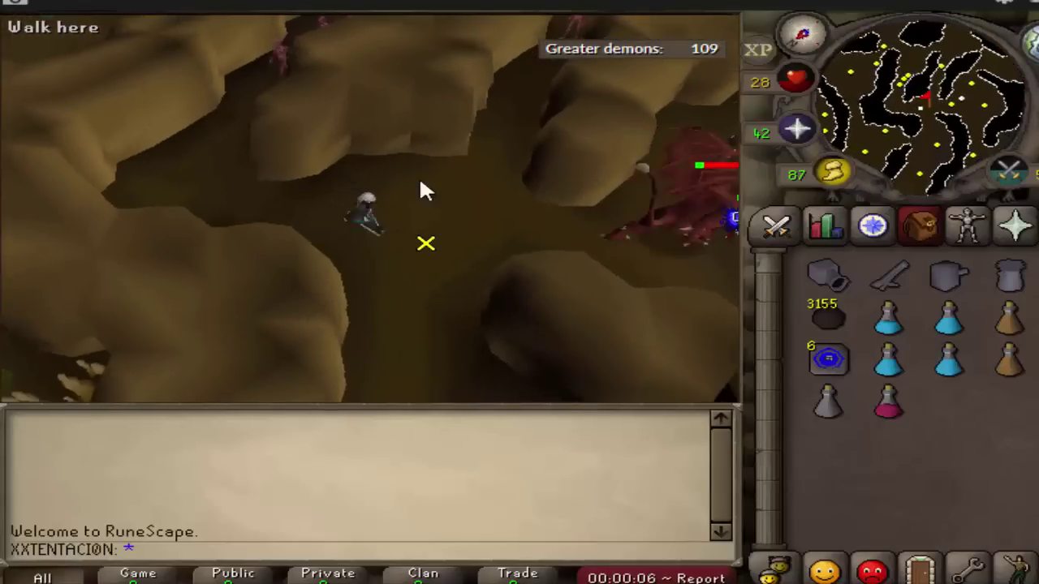
pyautogui.click(341, 200)
pyautogui.click(329, 213)
pyautogui.click(395, 177)
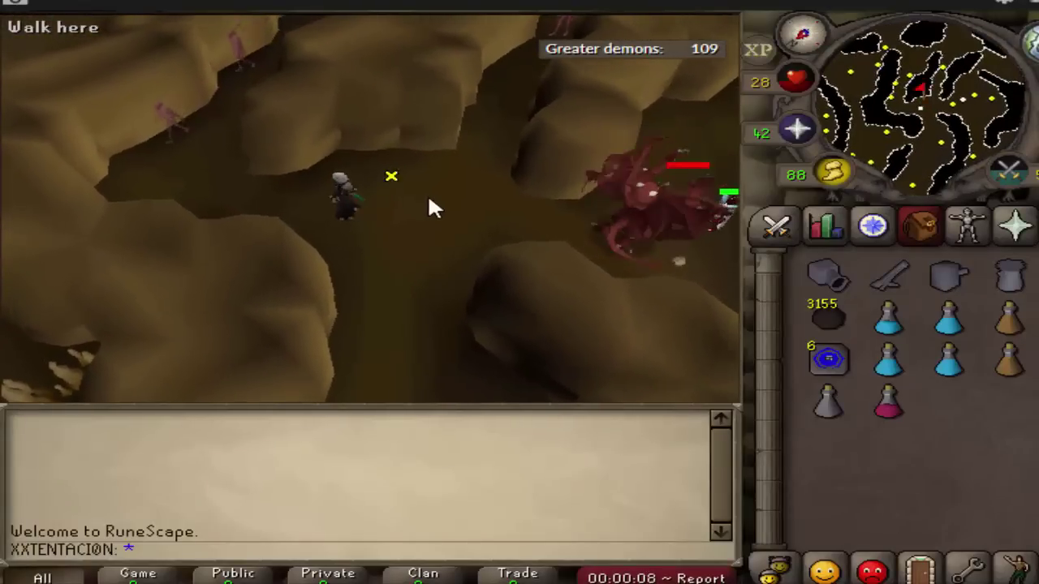
pyautogui.click(450, 229)
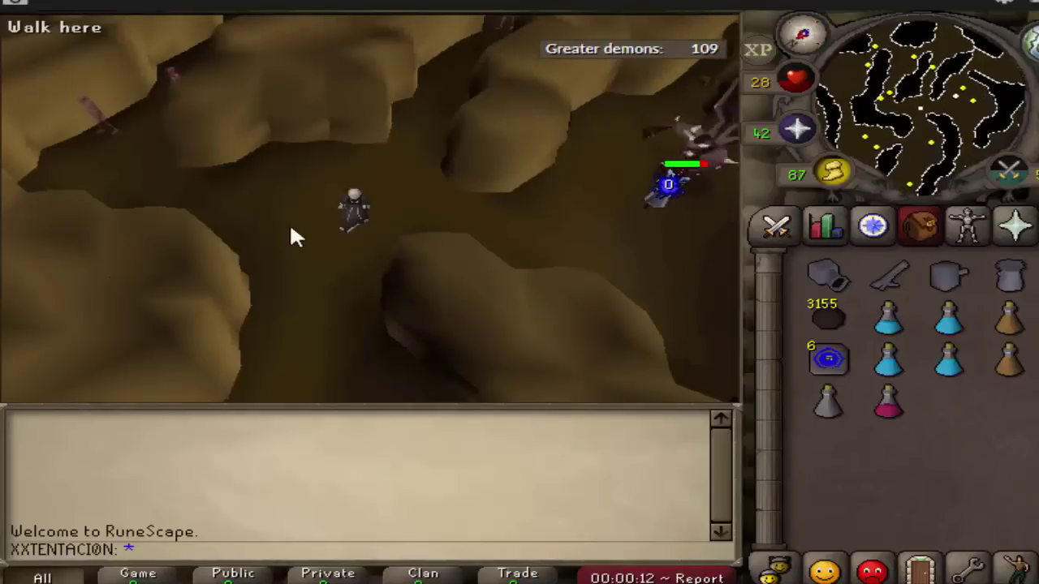
pyautogui.click(355, 200)
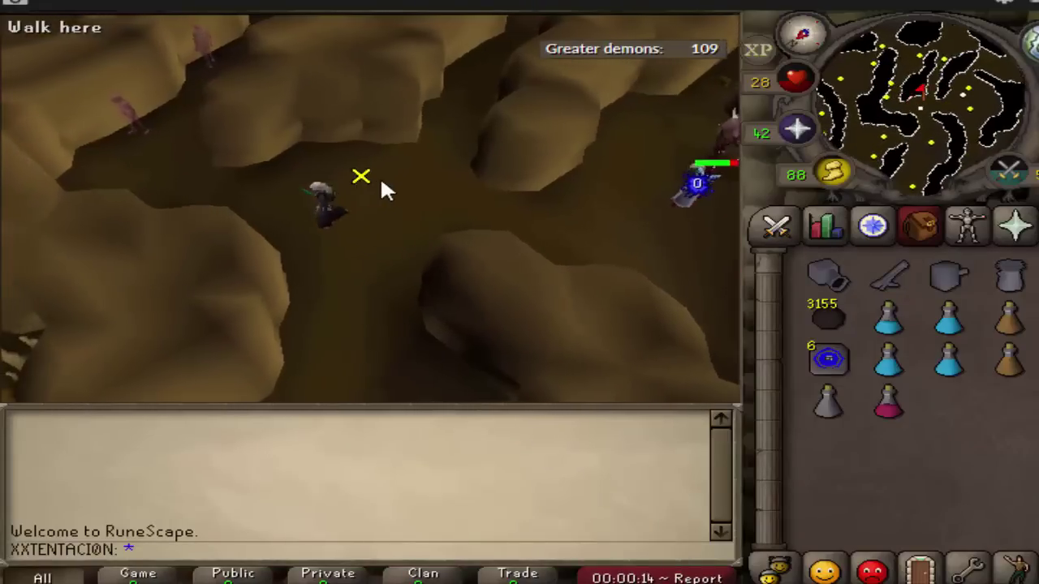
pyautogui.click(398, 180)
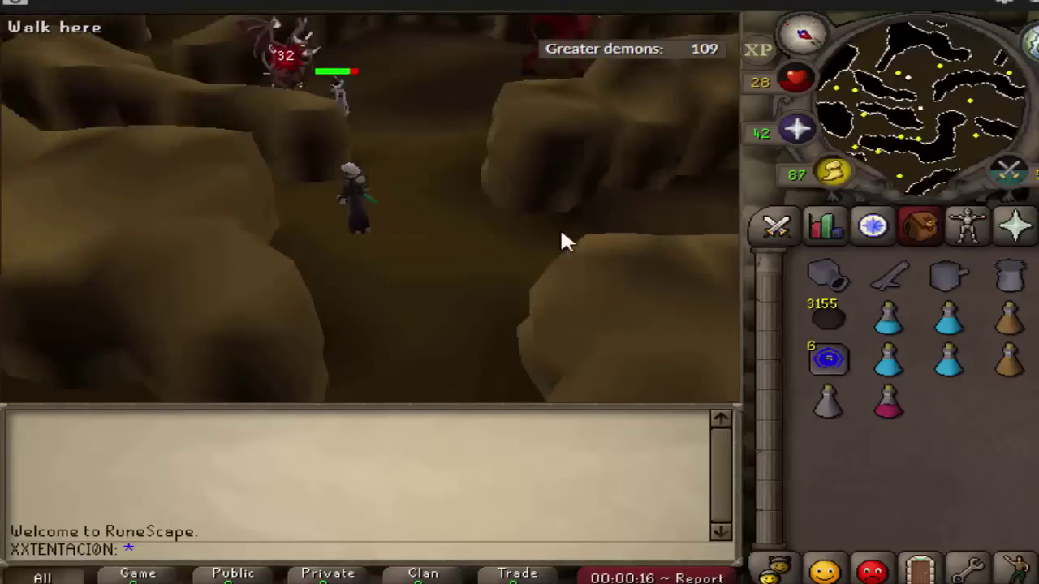
pyautogui.click(446, 220)
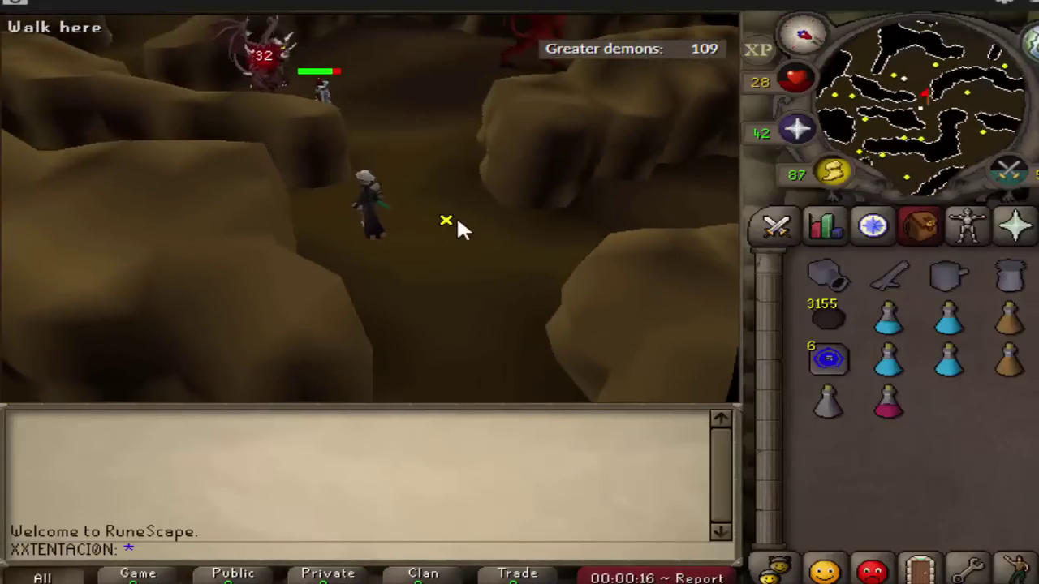
pyautogui.click(443, 219)
pyautogui.press('Left')
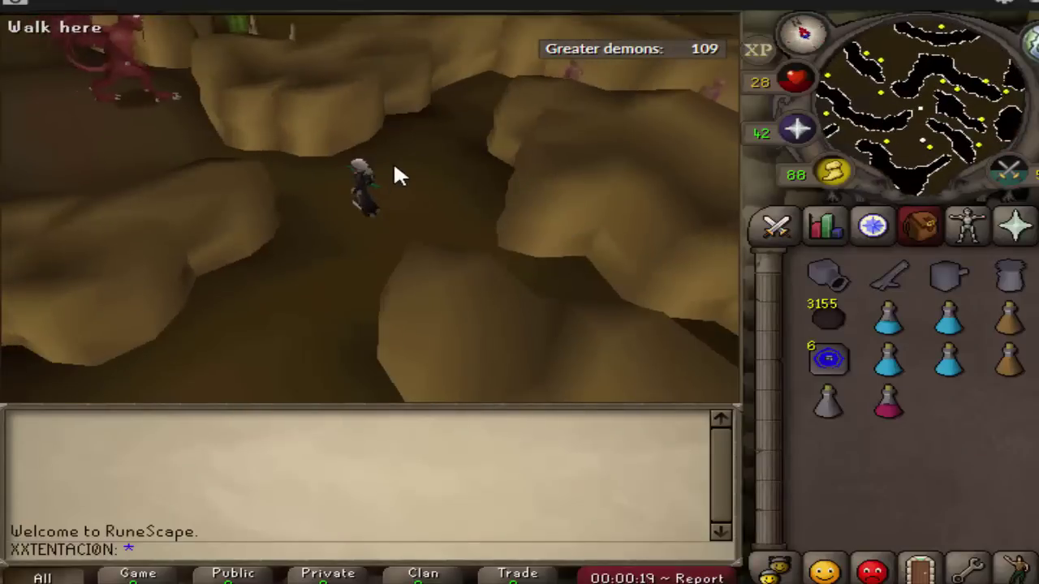
pyautogui.click(396, 169)
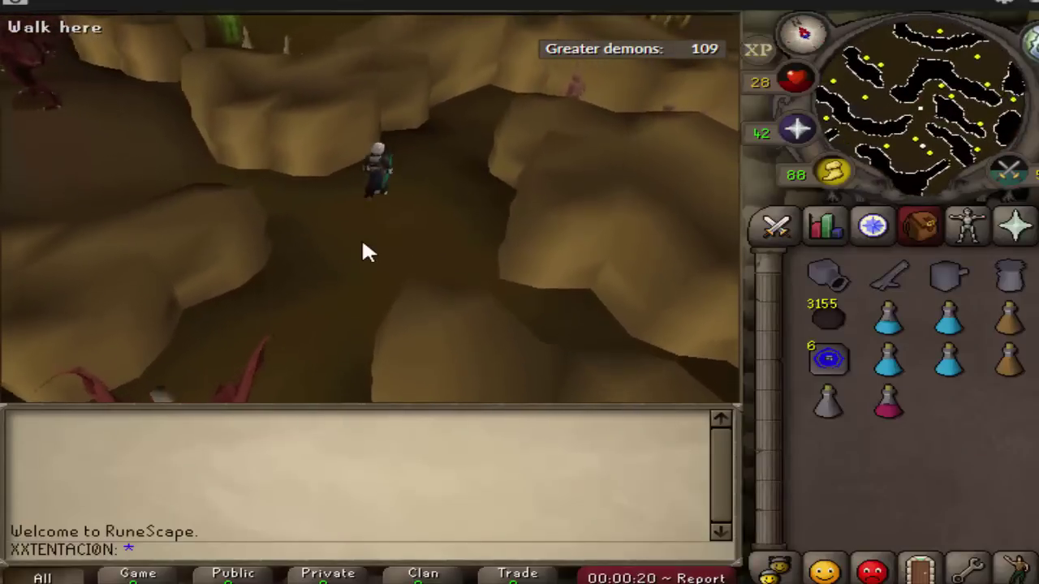
pyautogui.click(362, 237)
pyautogui.click(339, 169)
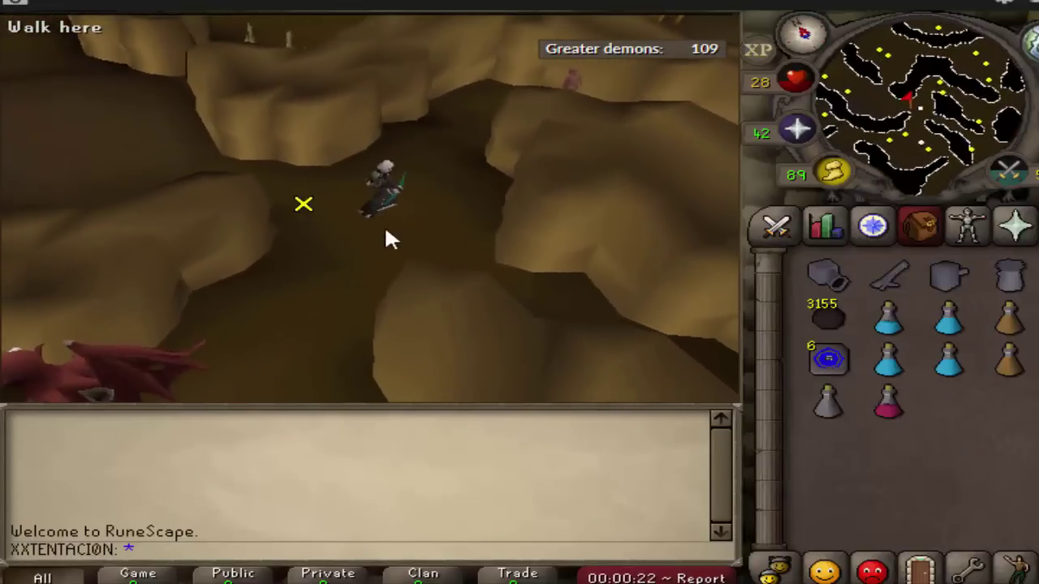
pyautogui.click(297, 188)
pyautogui.click(526, 249)
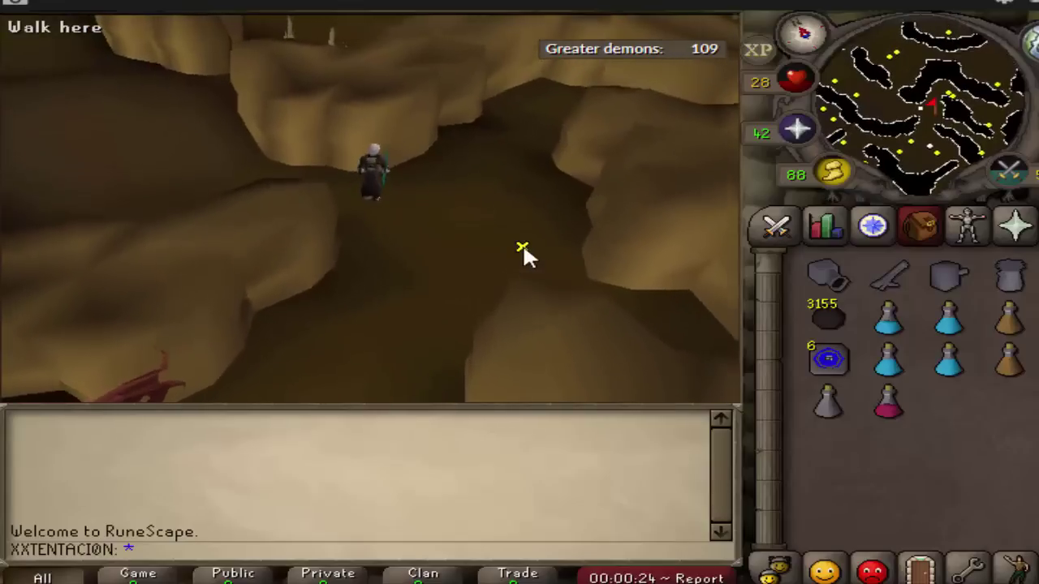
pyautogui.click(435, 187)
pyautogui.click(482, 184)
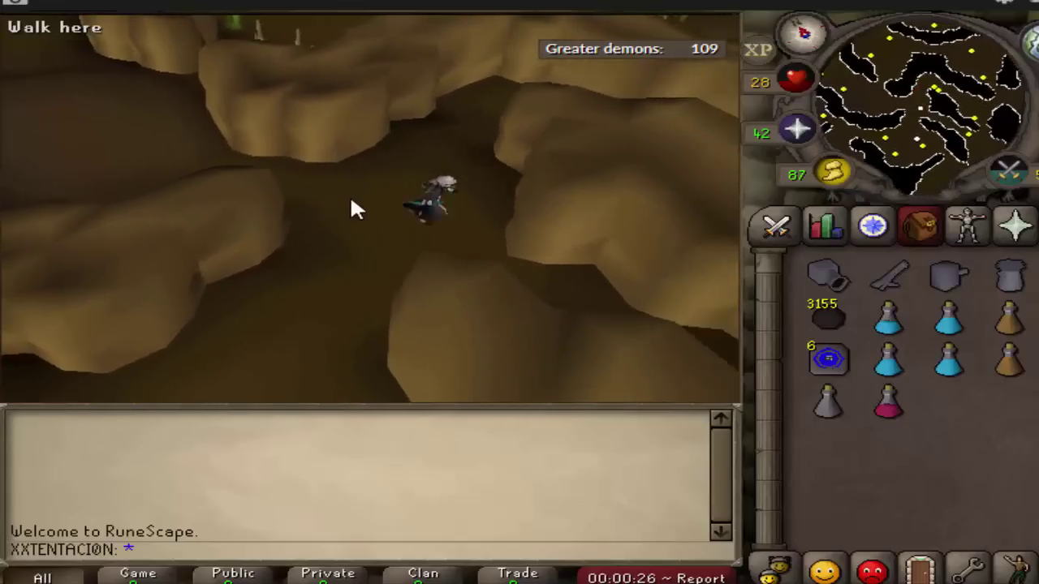